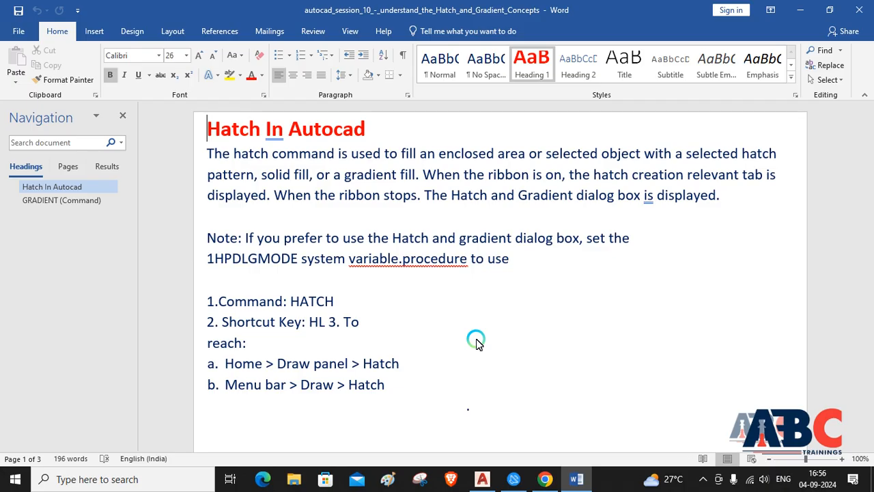
# Read the session notes on the Hatch and Gradient commands through to the gradient example
pyautogui.scroll(-1, 477, 344)
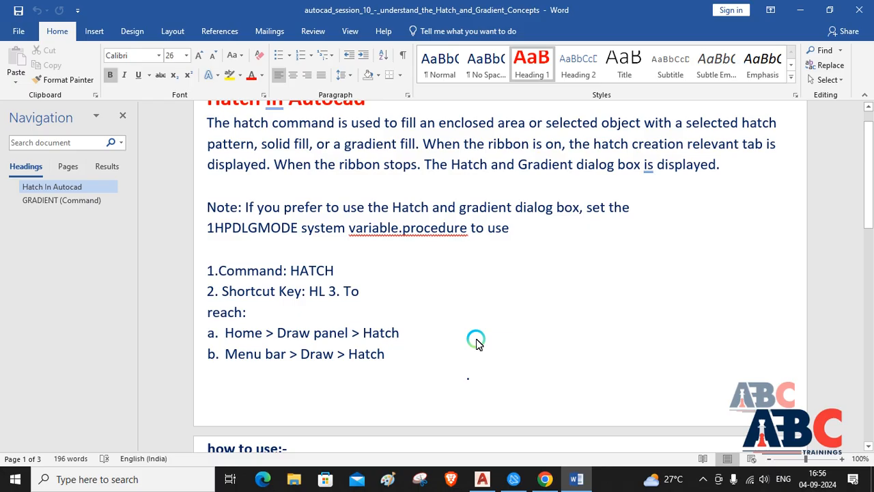
pyautogui.scroll(-5, 476, 344)
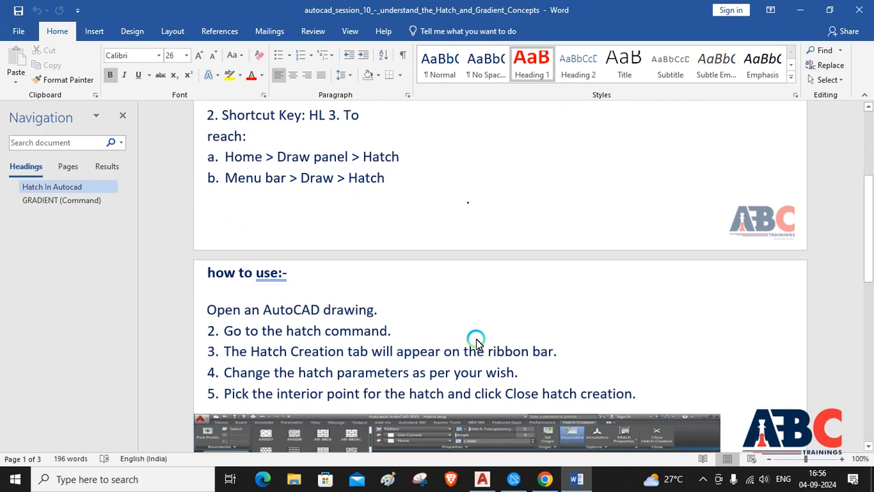
pyautogui.scroll(-3, 476, 343)
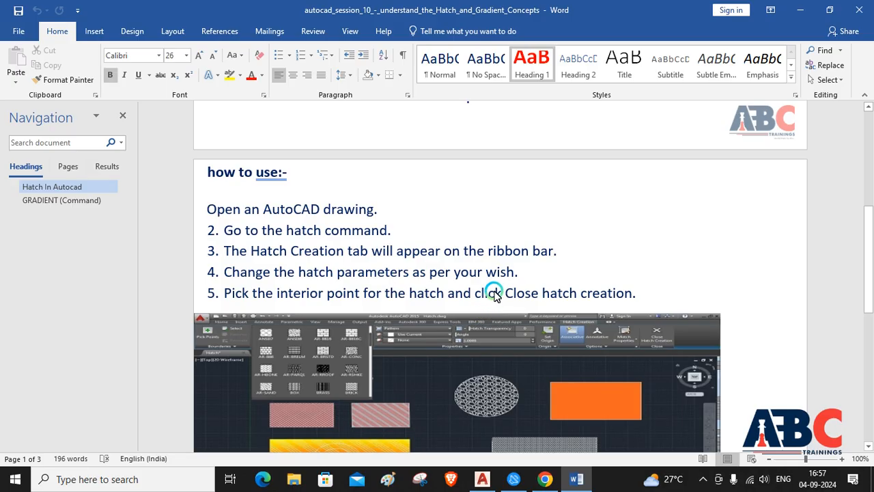
pyautogui.scroll(-5, 494, 294)
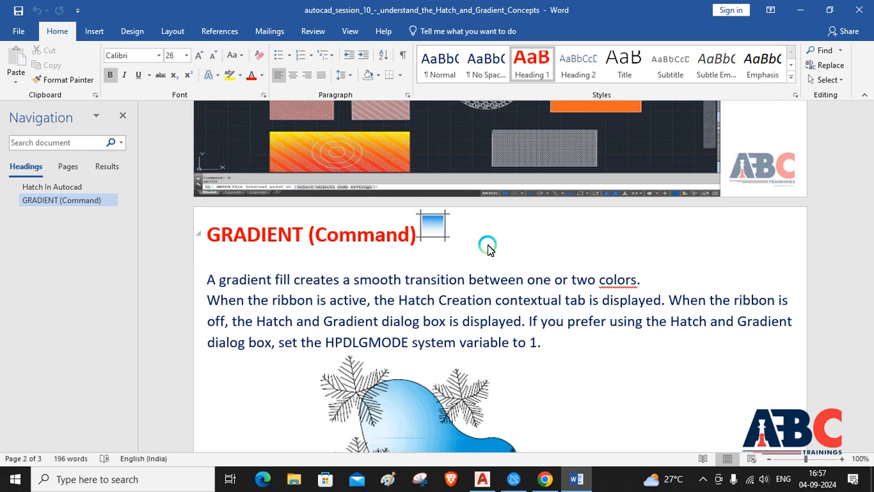
pyautogui.scroll(-3, 488, 249)
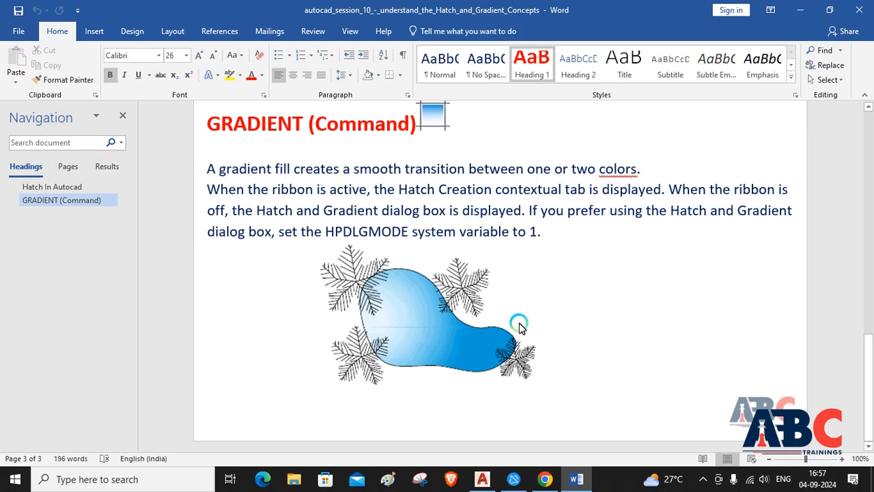
# Switch to AutoCAD and draw a rectangle with a smaller rectangle of about 36.5 by 10.1 units inside it
pyautogui.click(482, 479)
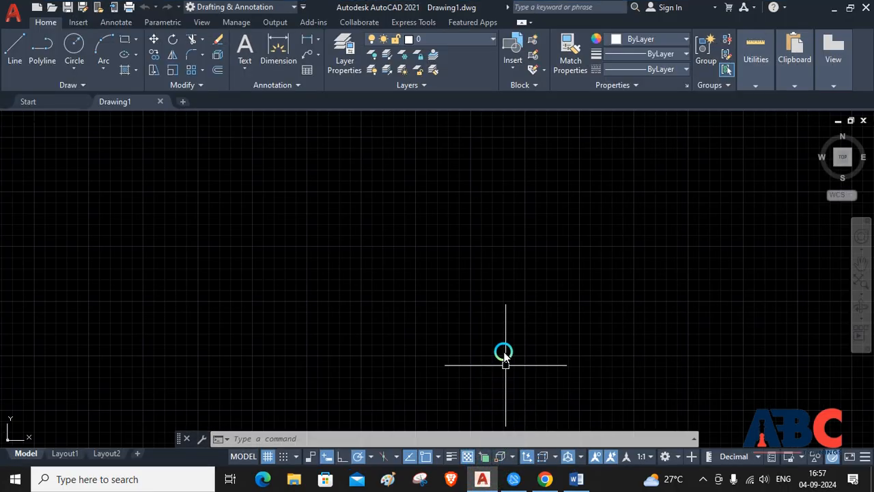
pyautogui.click(134, 39)
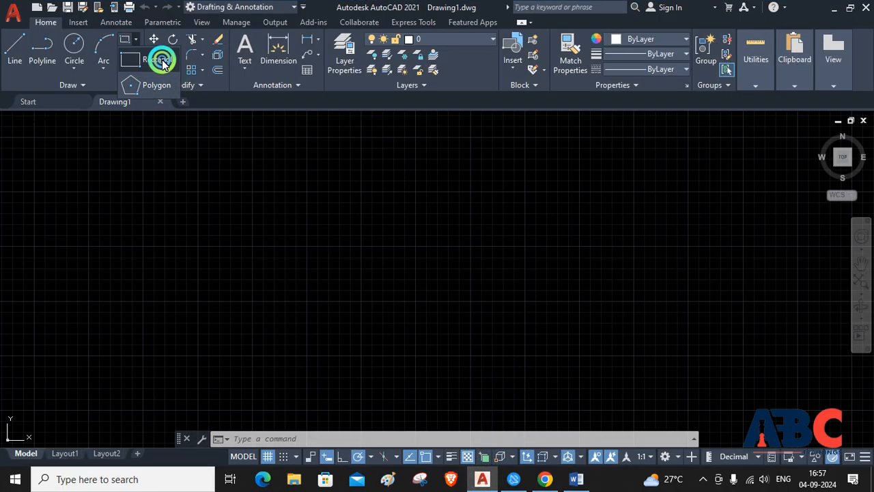
pyautogui.click(162, 63)
pyautogui.click(254, 156)
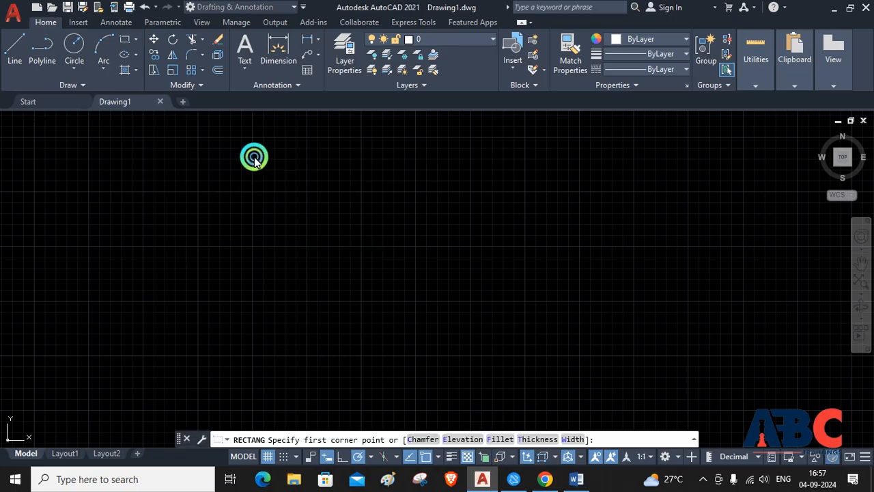
pyautogui.click(483, 245)
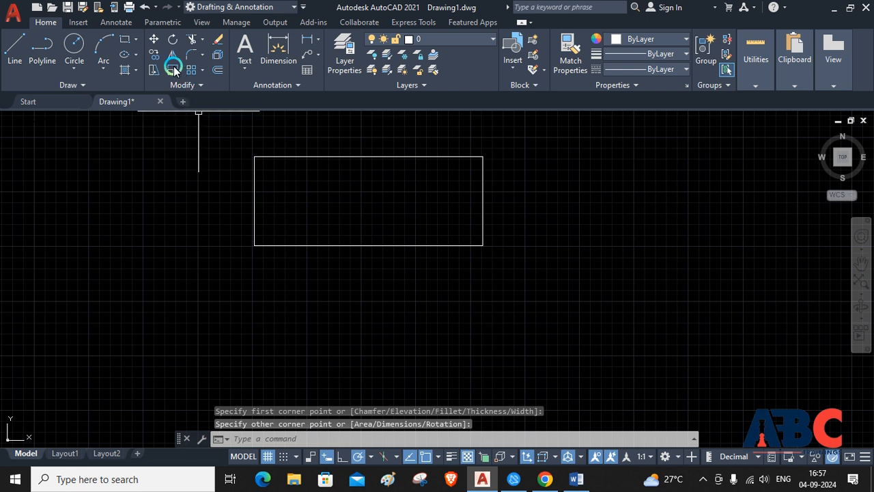
pyautogui.click(124, 39)
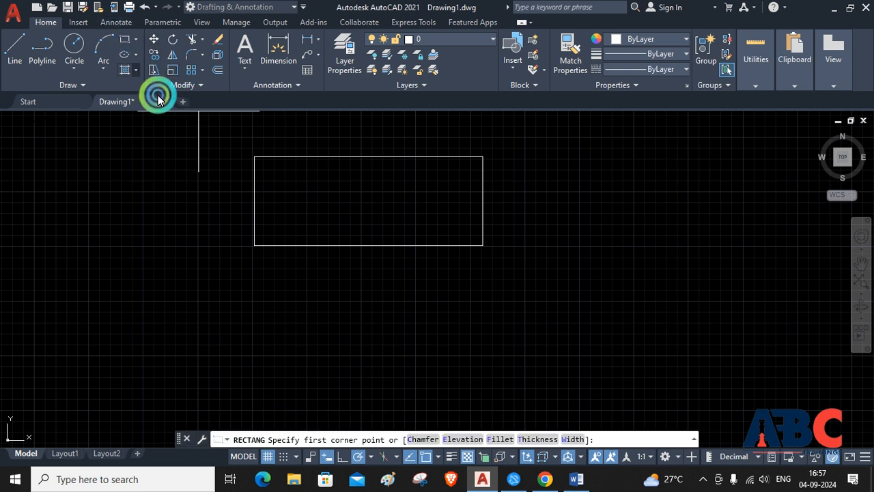
pyautogui.click(285, 181)
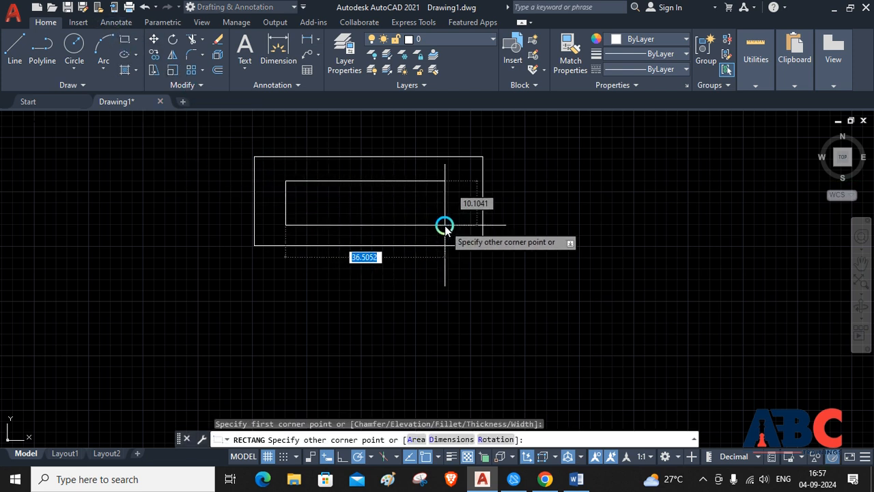
pyautogui.click(444, 225)
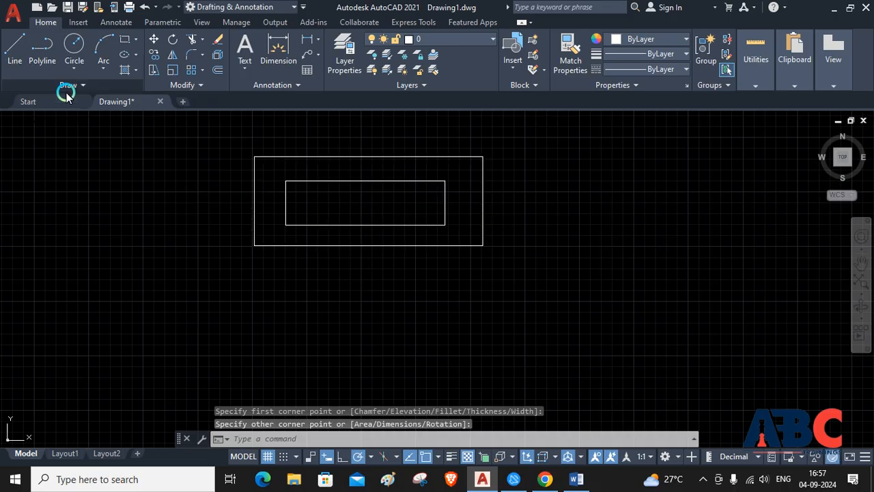
# Start the Hatch command and choose the BRICK pattern
pyautogui.click(137, 70)
pyautogui.click(145, 89)
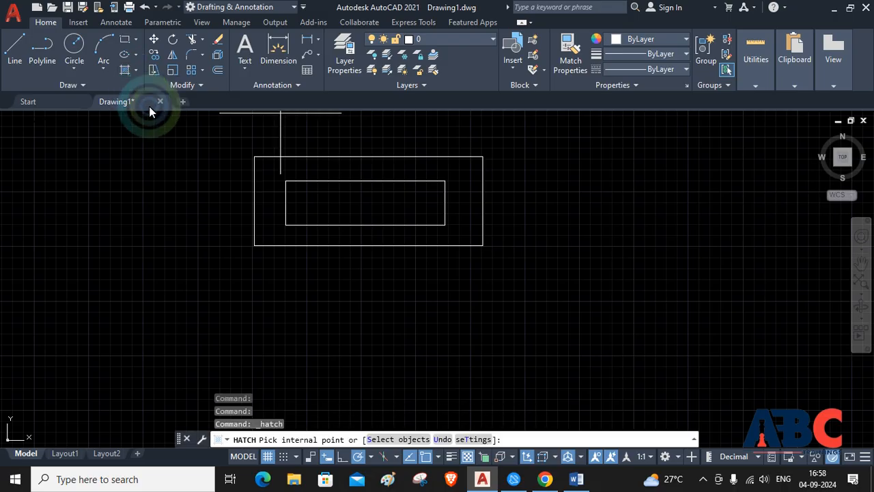
pyautogui.click(162, 56)
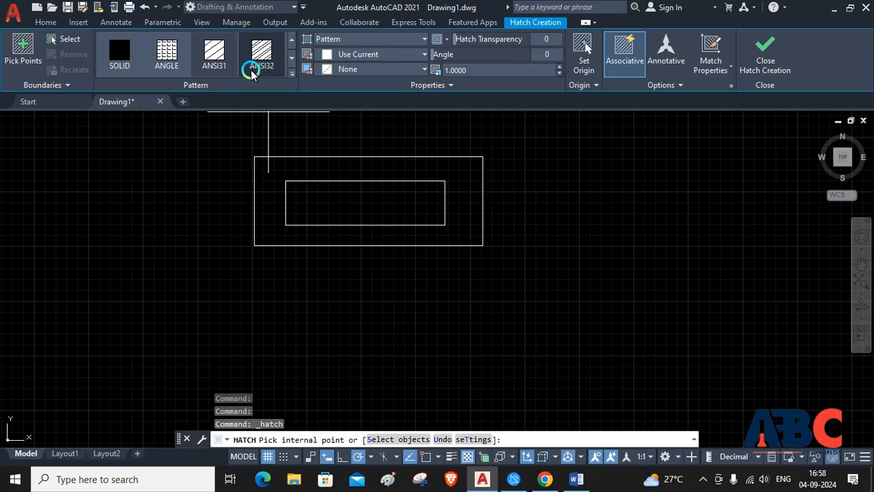
pyautogui.click(292, 72)
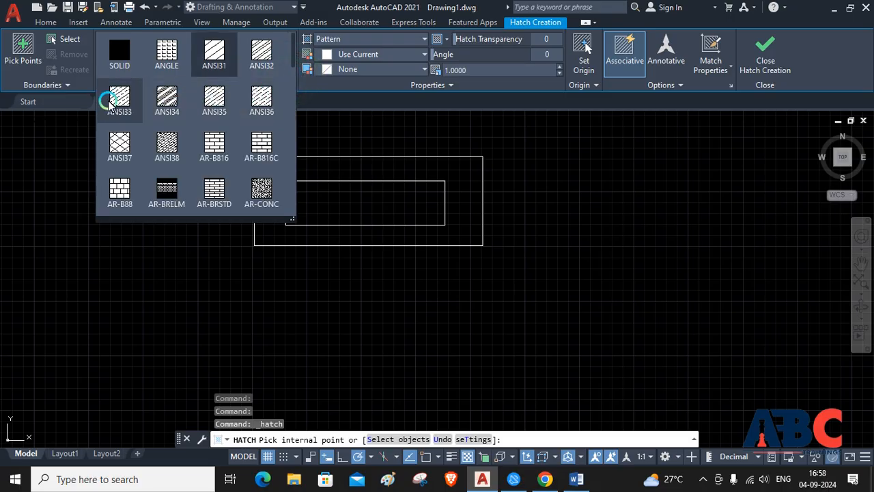
pyautogui.scroll(-4, 222, 129)
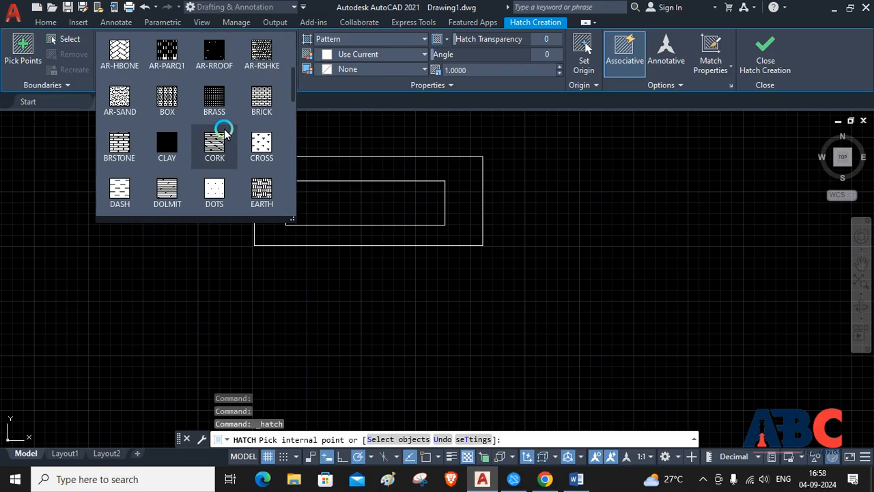
pyautogui.scroll(-1, 220, 94)
pyautogui.scroll(2, 205, 92)
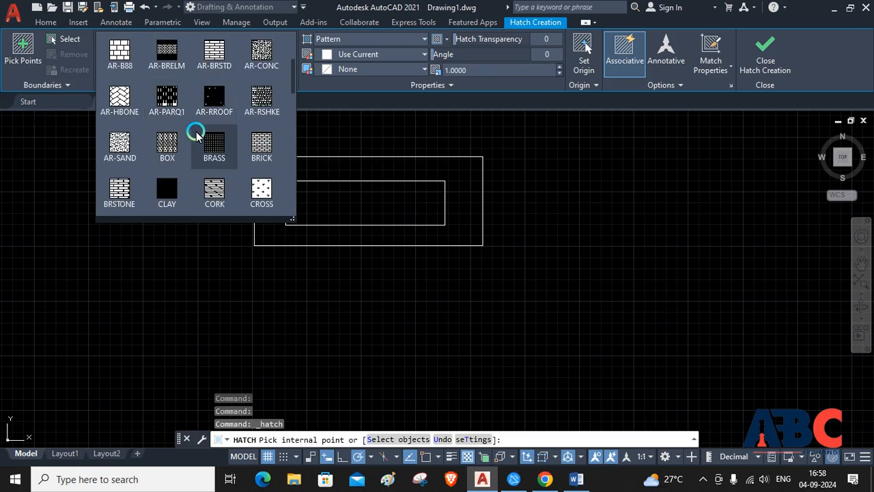
pyautogui.click(258, 144)
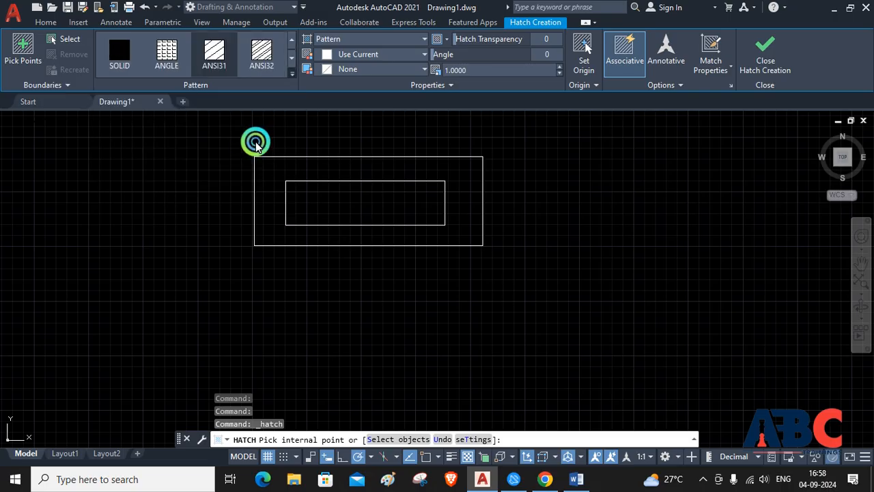
# Keep the hatch type as Pattern and set the hatch colour to red 237,31,36
pyautogui.click(422, 39)
pyautogui.click(372, 55)
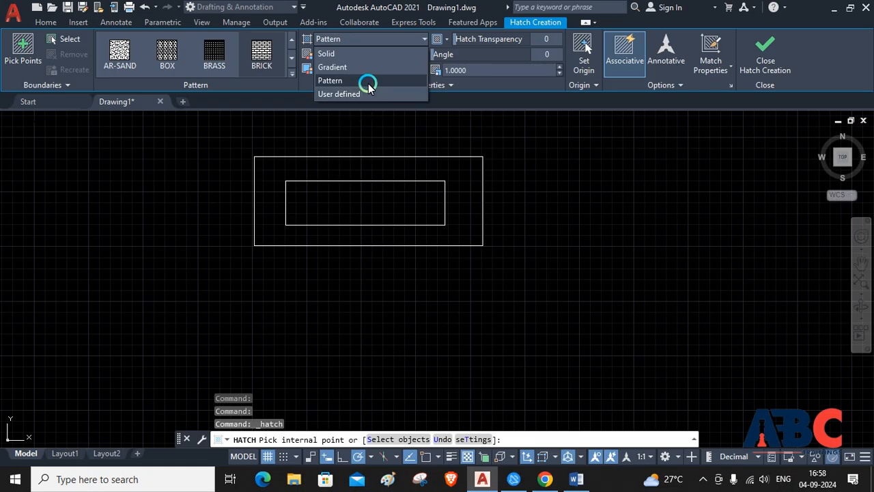
pyautogui.click(368, 80)
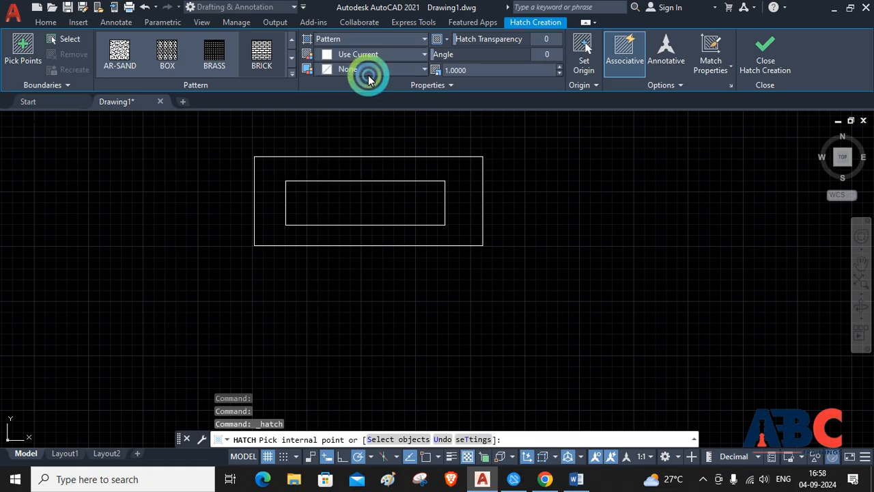
pyautogui.click(329, 56)
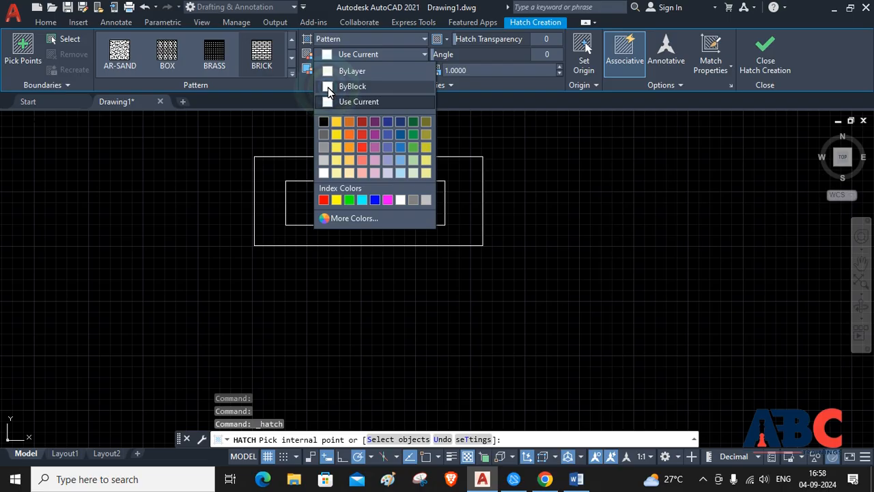
pyautogui.click(361, 146)
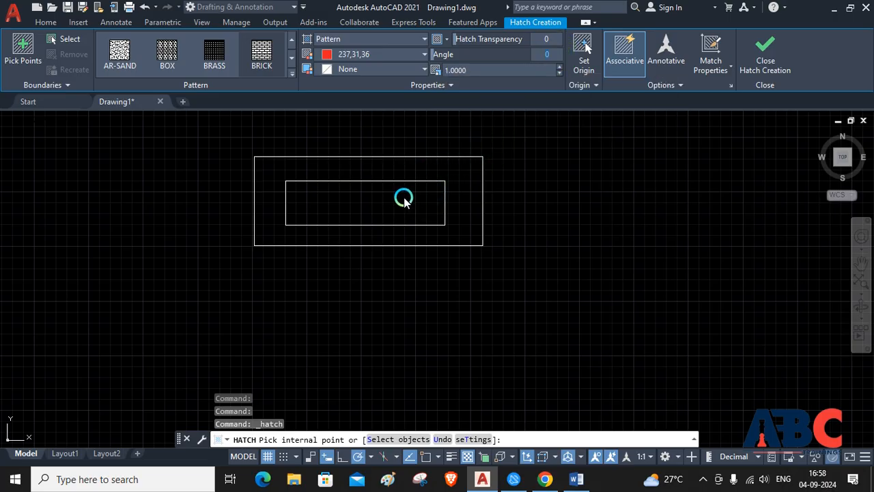
# Hatch the interior of the inner rectangle and set the pattern's scale to 10 and angle to 25
pyautogui.click(369, 198)
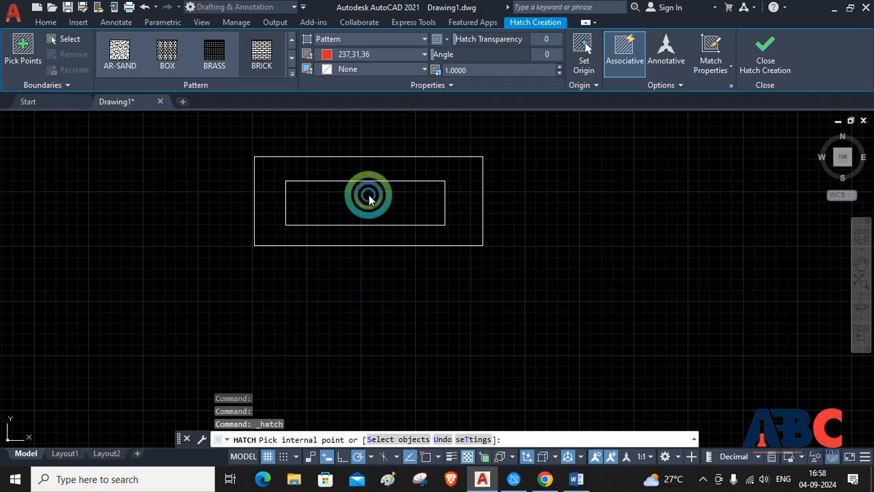
pyautogui.click(23, 51)
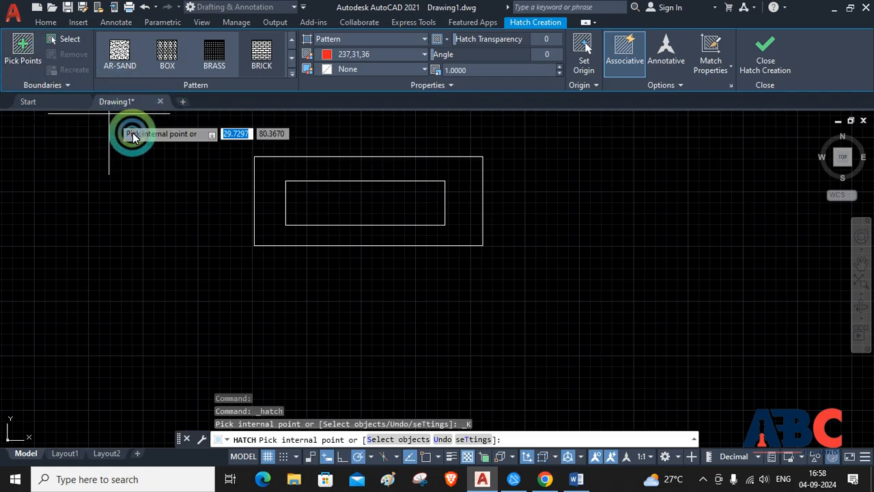
pyautogui.click(355, 199)
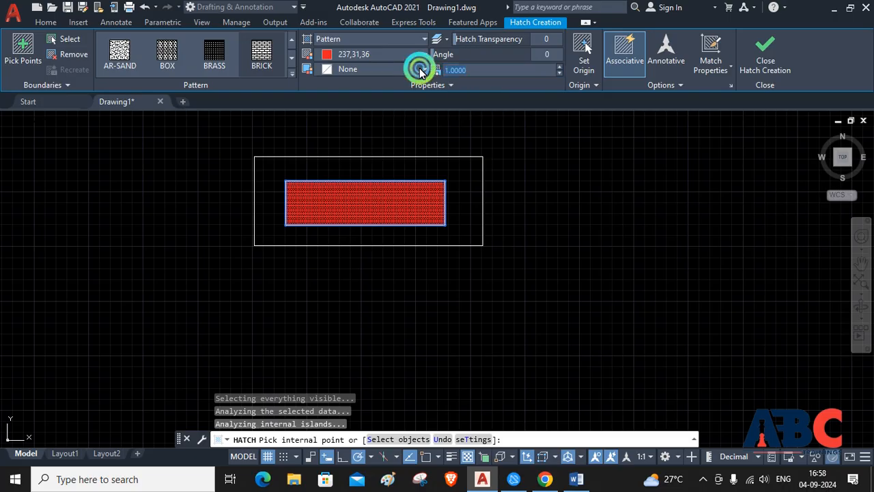
pyautogui.moveTo(420, 73); pyautogui.dragTo(396, 55)
pyautogui.write('10')
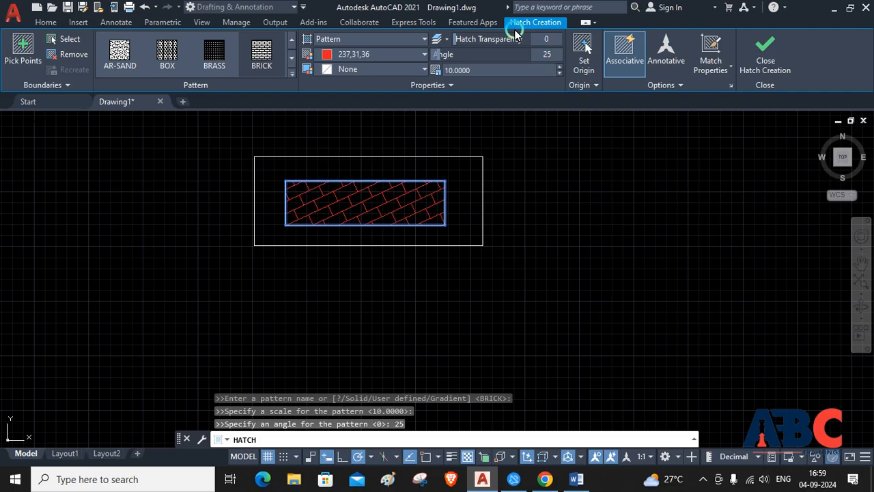
# Try a hatch transparency of 80 on the brick hatch and reset it to 0
pyautogui.click(549, 40)
pyautogui.write('80')
pyautogui.press('Return')
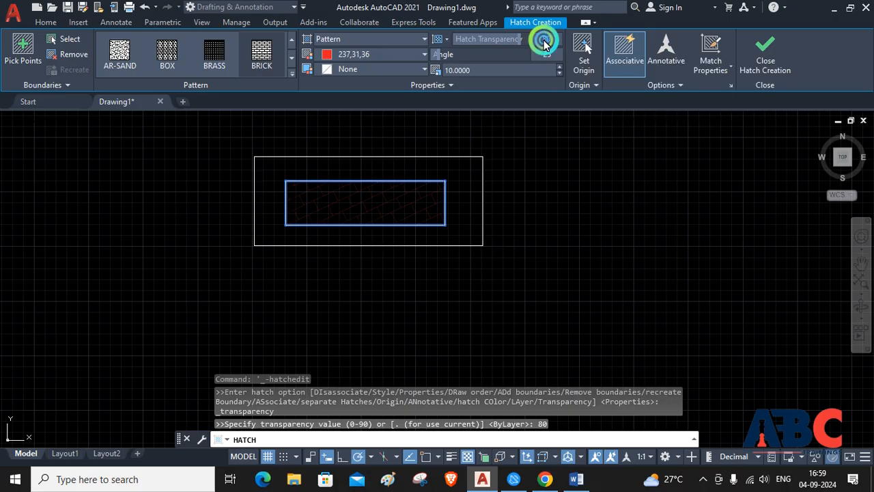
pyautogui.write('0')
pyautogui.press('Return')
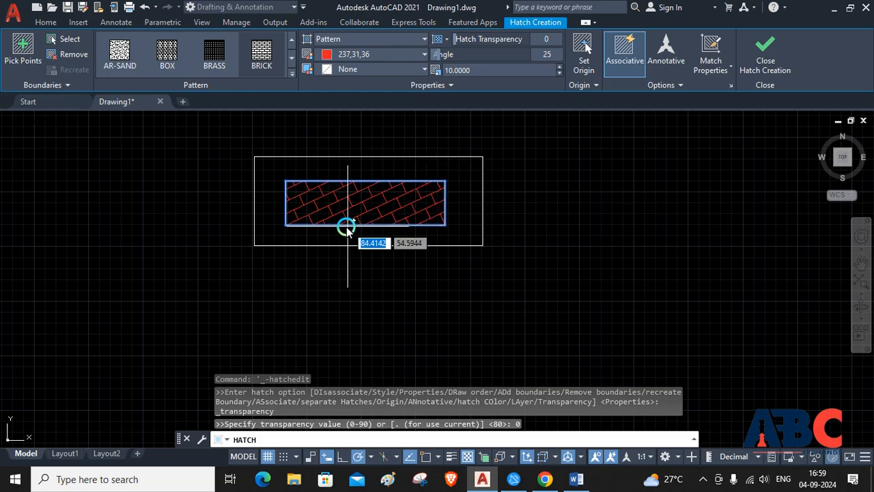
# Change the inner rectangle's hatch to a gradient from orange 248,153,30 to purple 147,39,143
pyautogui.click(418, 38)
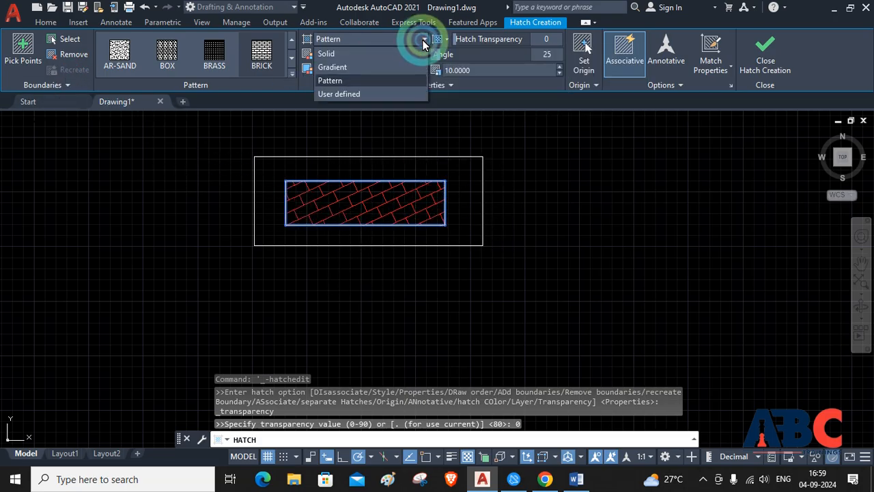
pyautogui.click(333, 67)
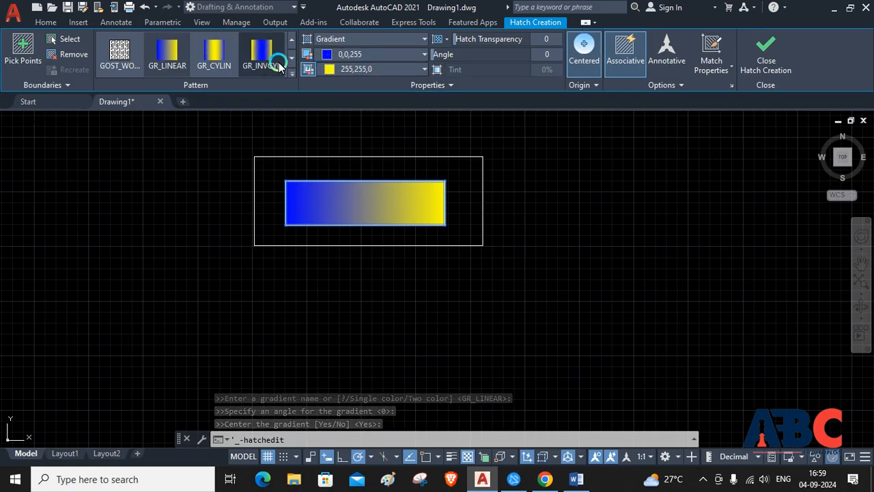
pyautogui.click(340, 58)
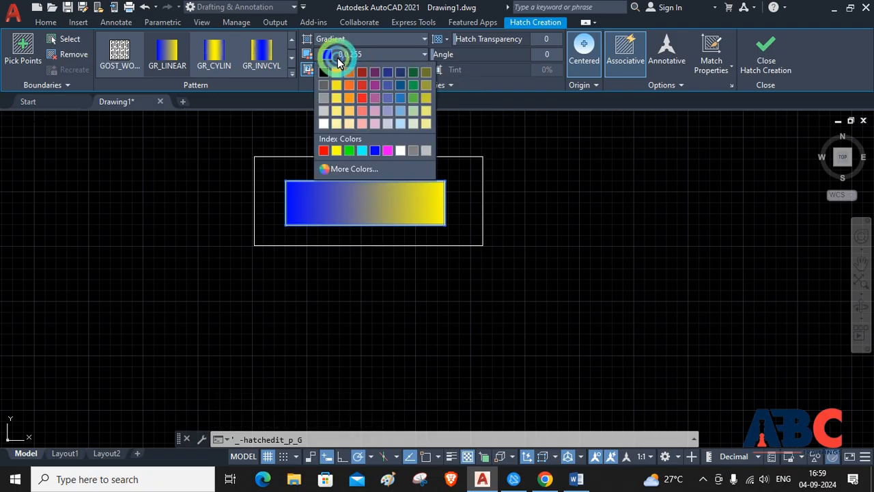
pyautogui.click(351, 97)
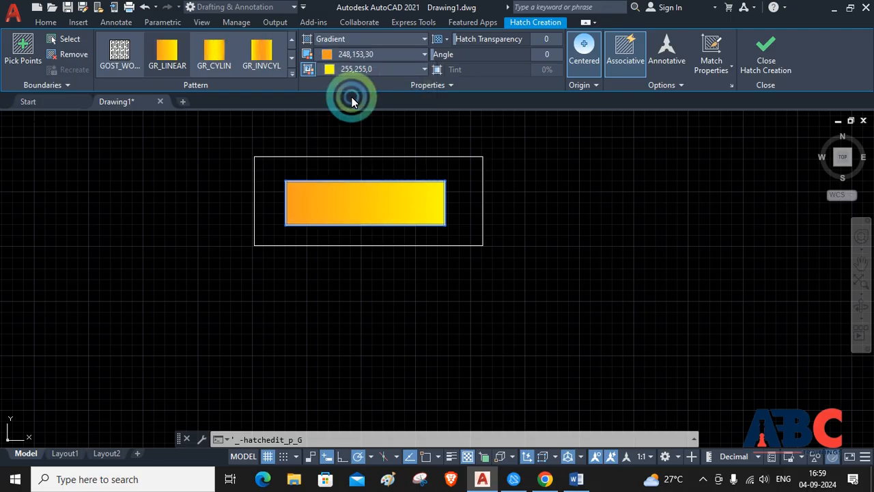
pyautogui.click(332, 69)
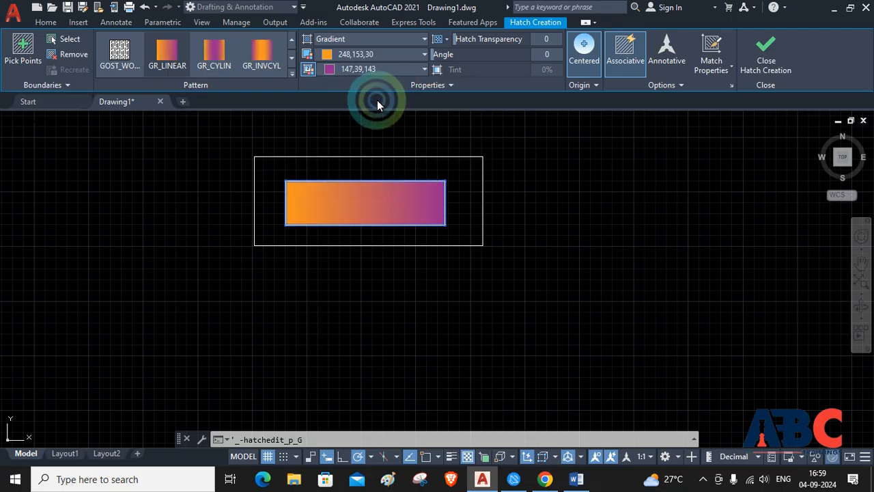
# Set the gradient fill's transparency to 54
pyautogui.click(555, 40)
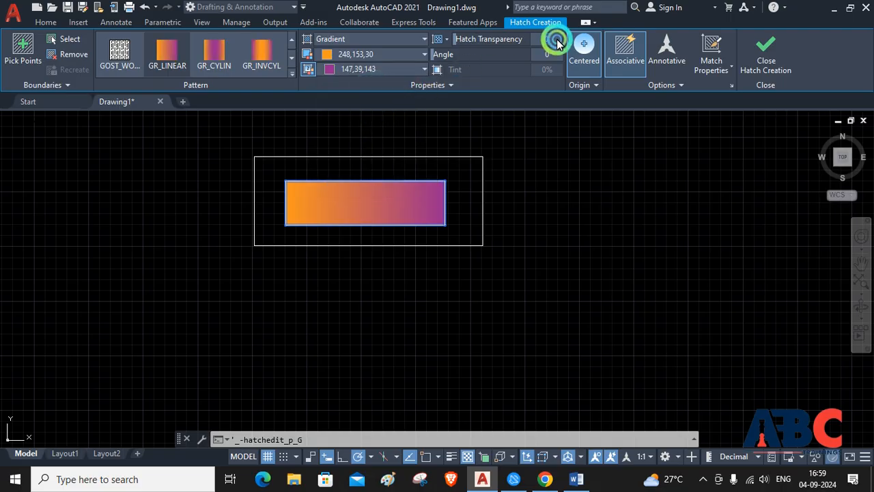
pyautogui.click(554, 42)
pyautogui.click(553, 42)
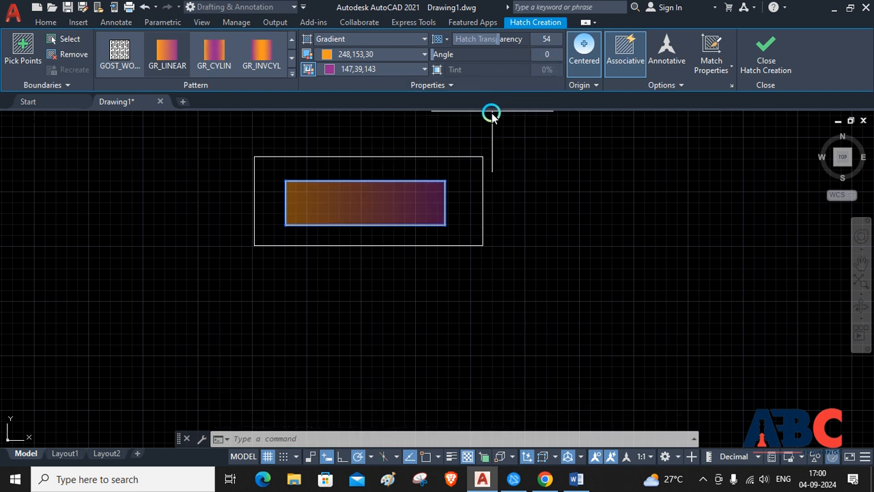
# Set the inner rectangle's gradient angle to 25 and its transparency to 0
pyautogui.click(552, 55)
pyautogui.click(545, 71)
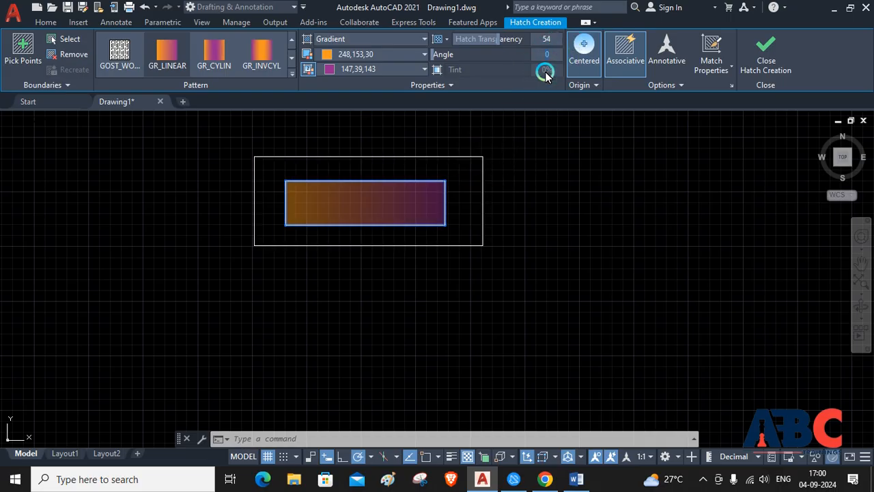
pyautogui.write('25')
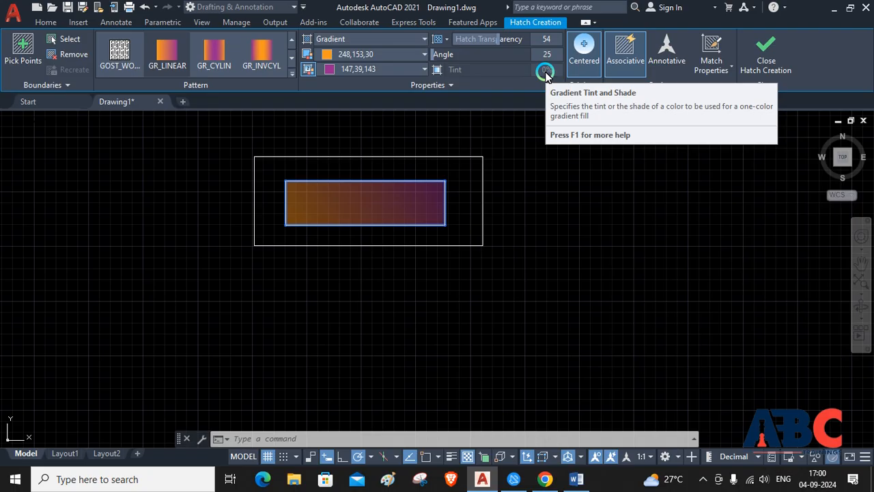
pyautogui.press('Return')
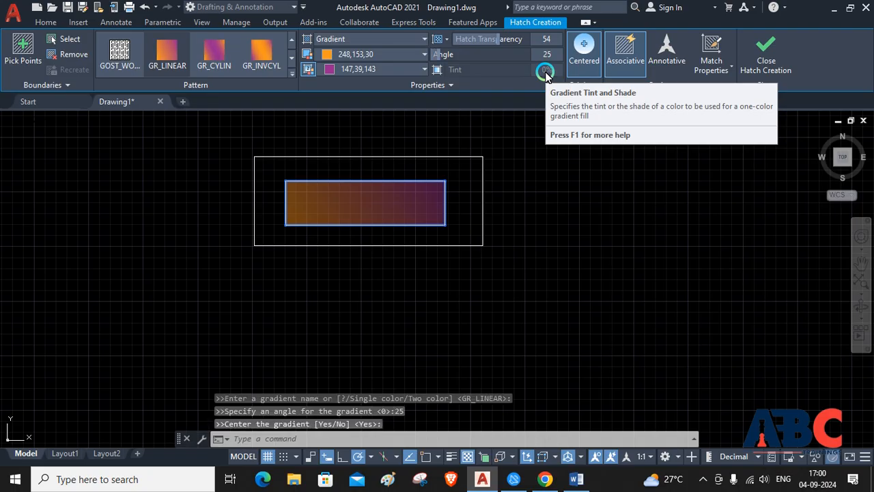
pyautogui.click(548, 37)
pyautogui.write('0')
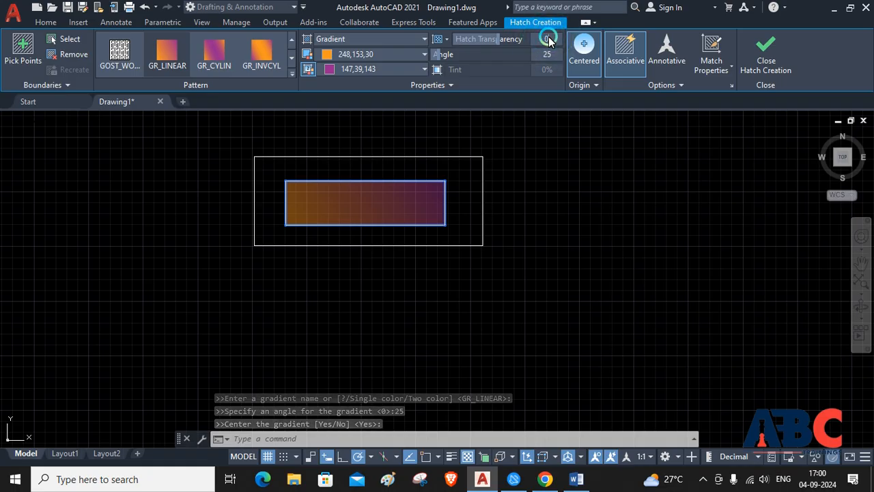
pyautogui.press('Return')
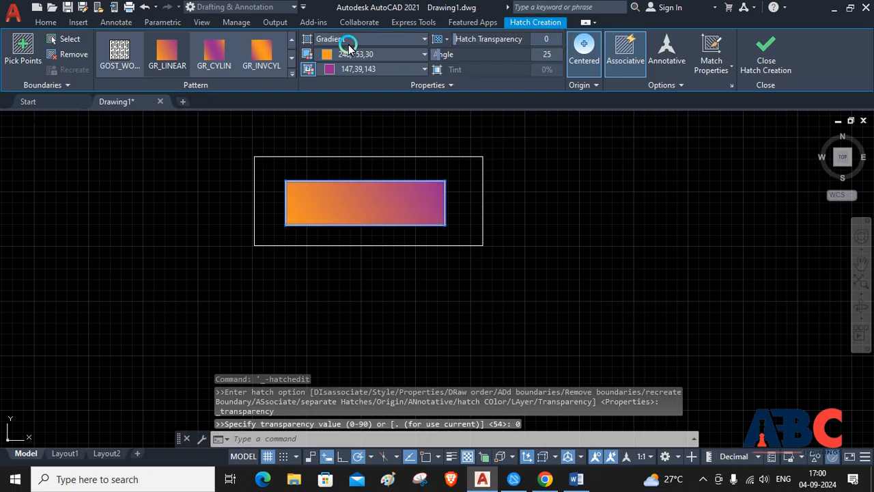
# Change the inner rectangle's gradient pattern to GR_INVCUR and finish the hatch creation
pyautogui.click(261, 61)
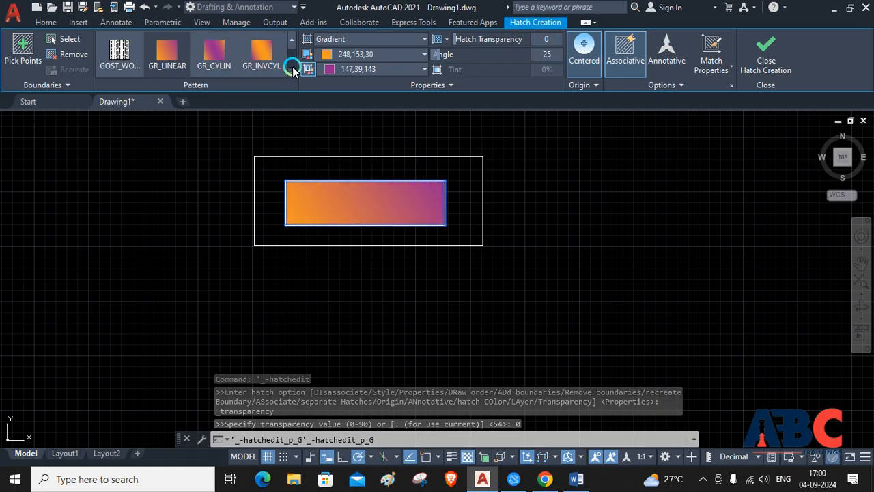
pyautogui.click(292, 60)
pyautogui.click(288, 74)
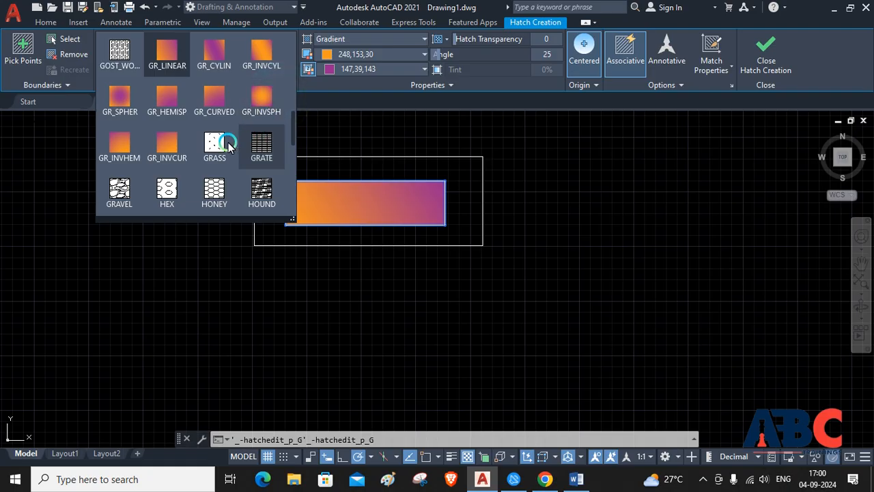
pyautogui.click(172, 141)
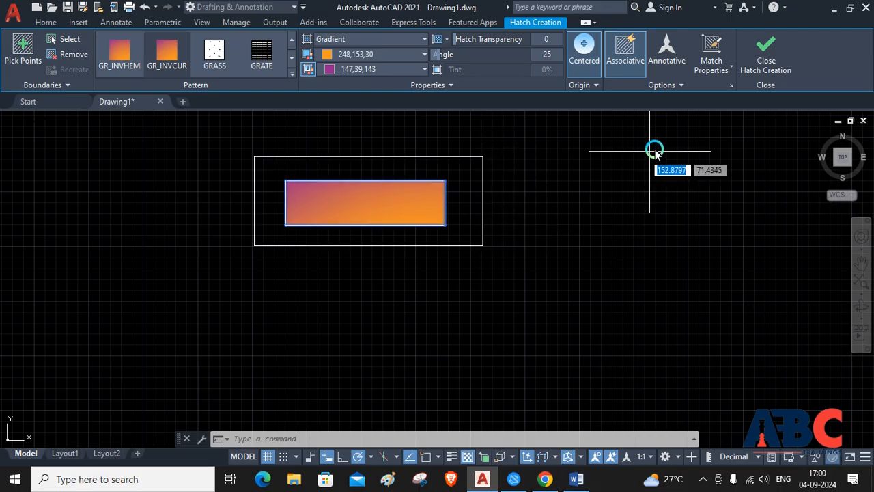
pyautogui.click(763, 48)
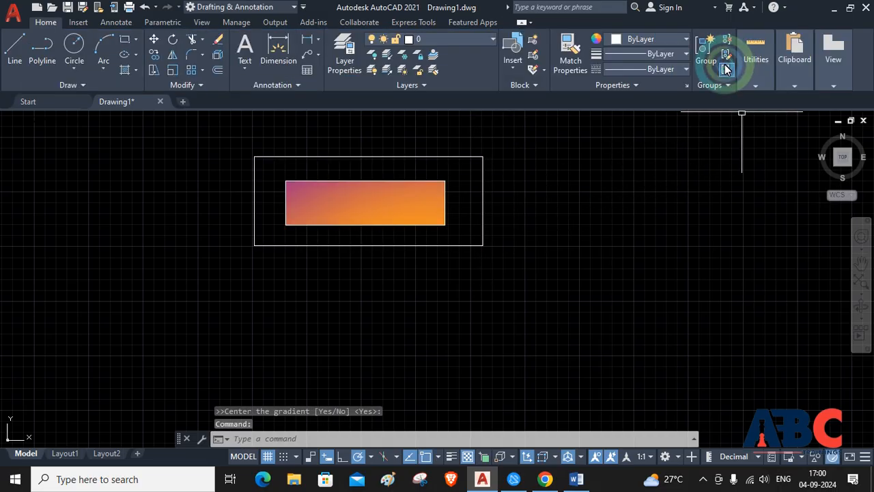
pyautogui.click(726, 68)
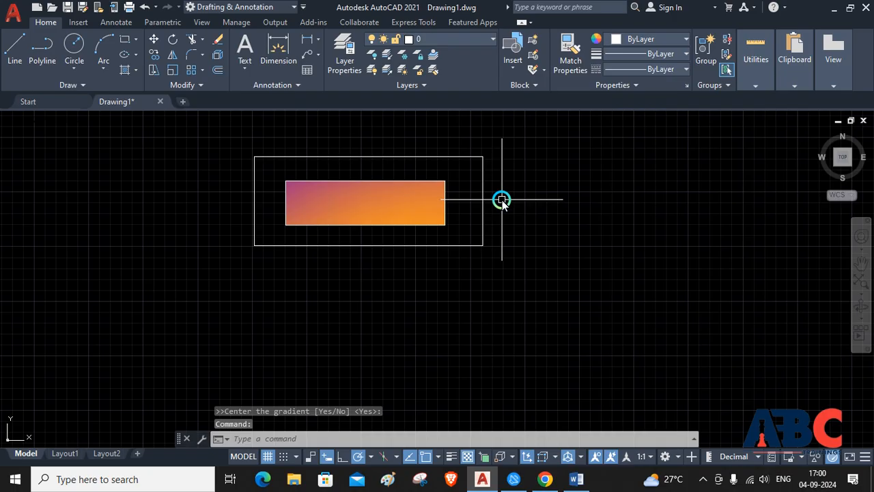